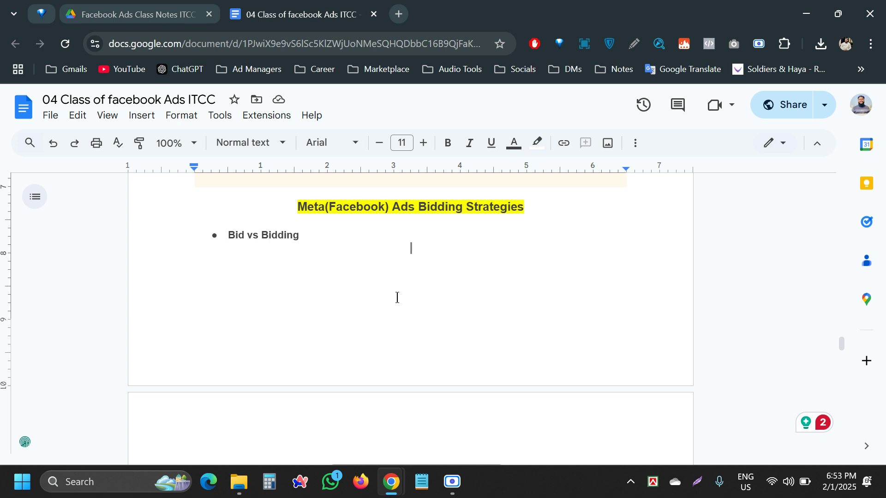
Step: Switch from the class notes to Firefox and open the bookmarked Haya Ads Manager page
scroll(393, 297, down, 7)
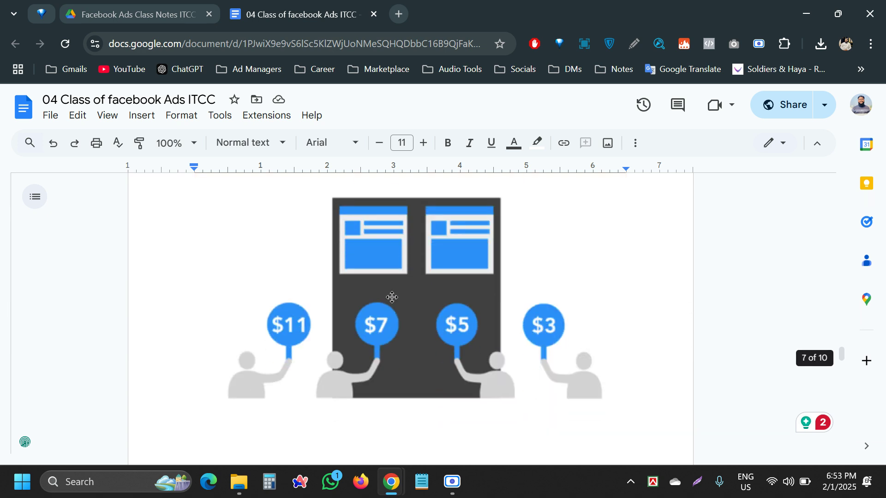
scroll(393, 297, down, 6)
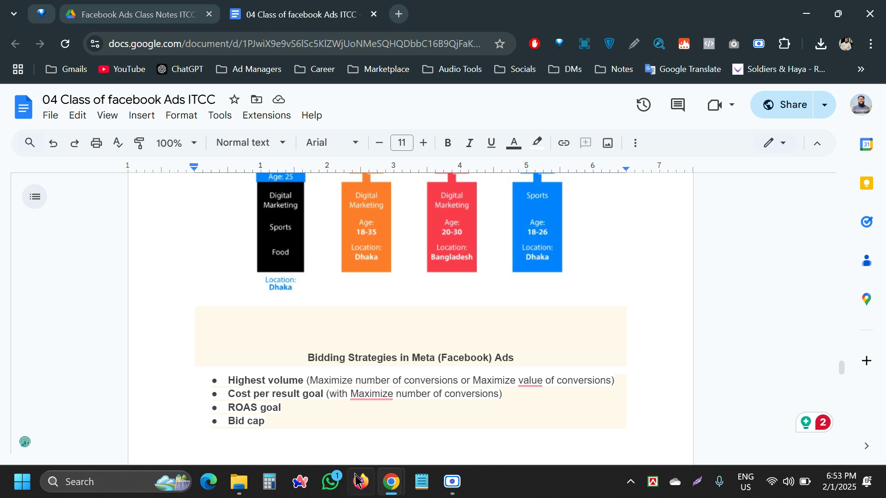
click(357, 484)
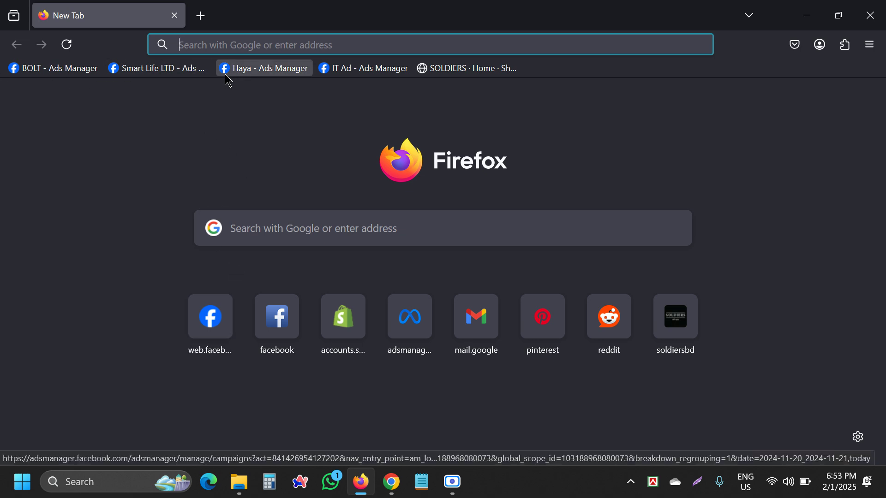
click(228, 74)
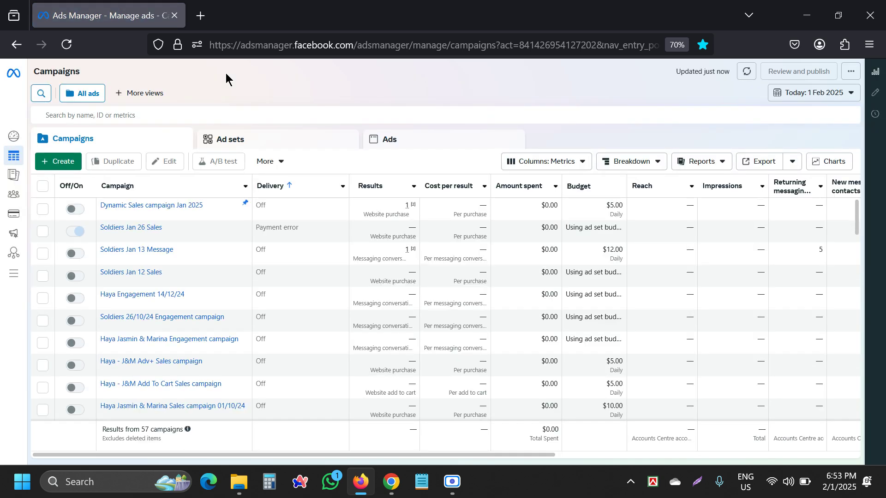
Step: Switch Ads Manager to the Primp Ad account under the Primp Your Pet business
click(137, 74)
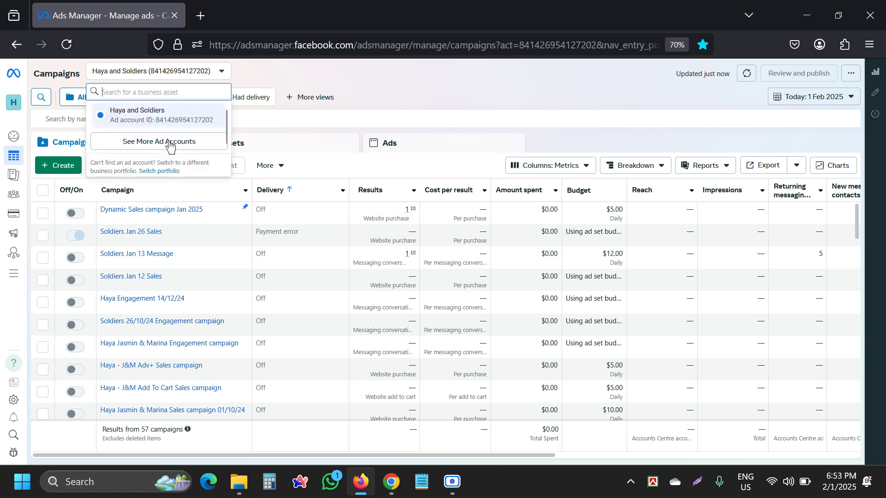
click(167, 141)
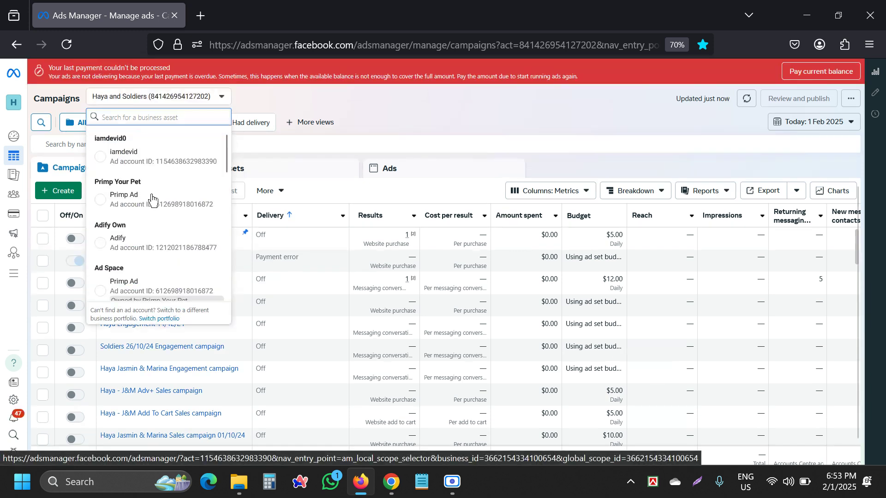
click(121, 196)
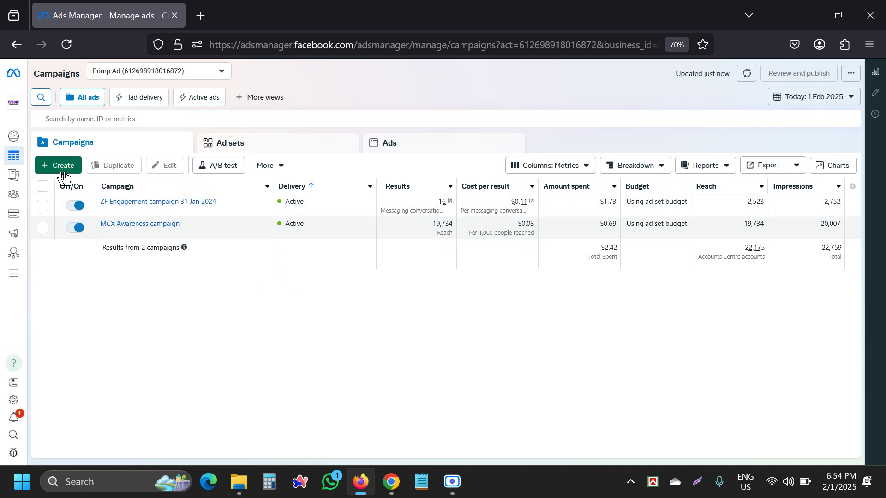
Step: Create a new campaign with the Auction buying type and the Awareness objective
click(46, 166)
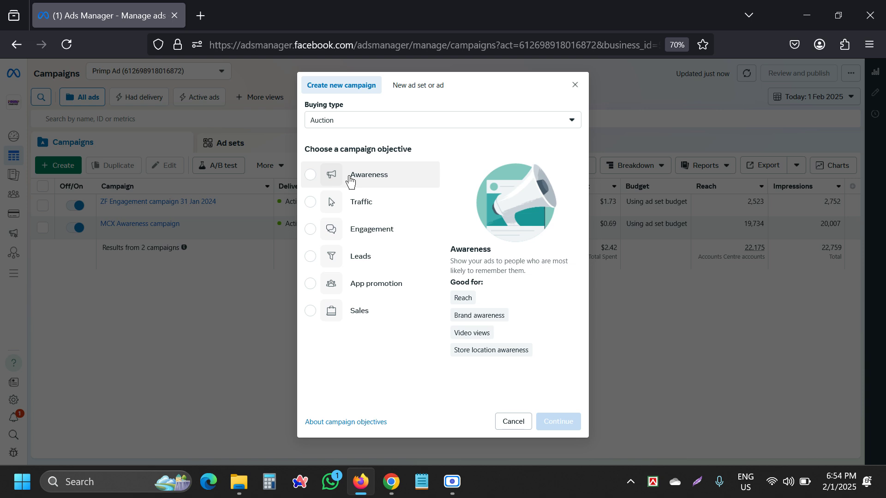
click(350, 180)
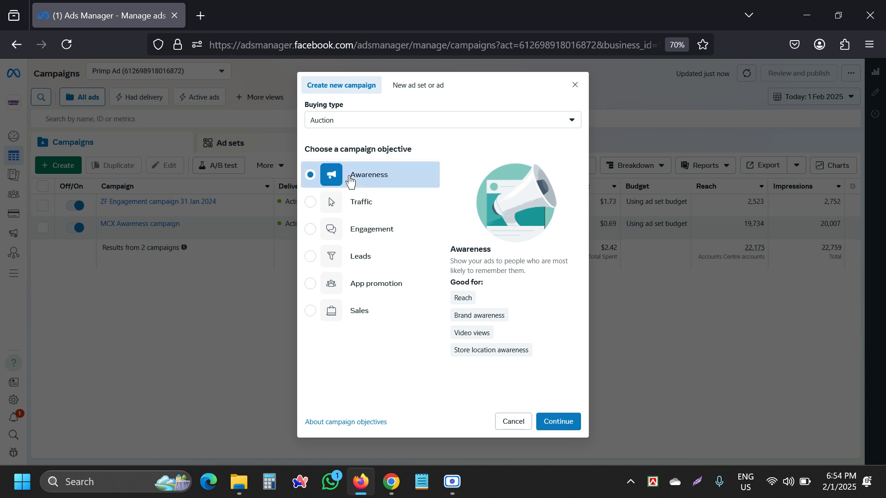
click(554, 427)
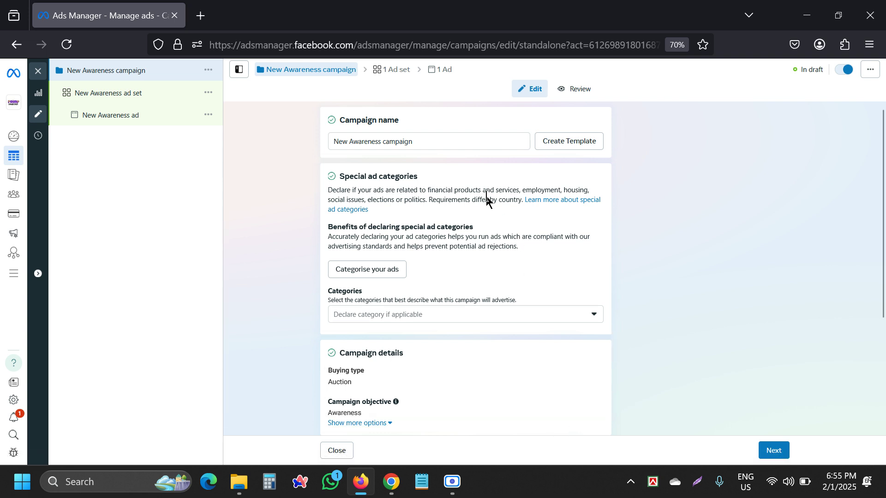
Step: Name the campaign "New Awareness campaign 01 Feb 2024"
click(434, 143)
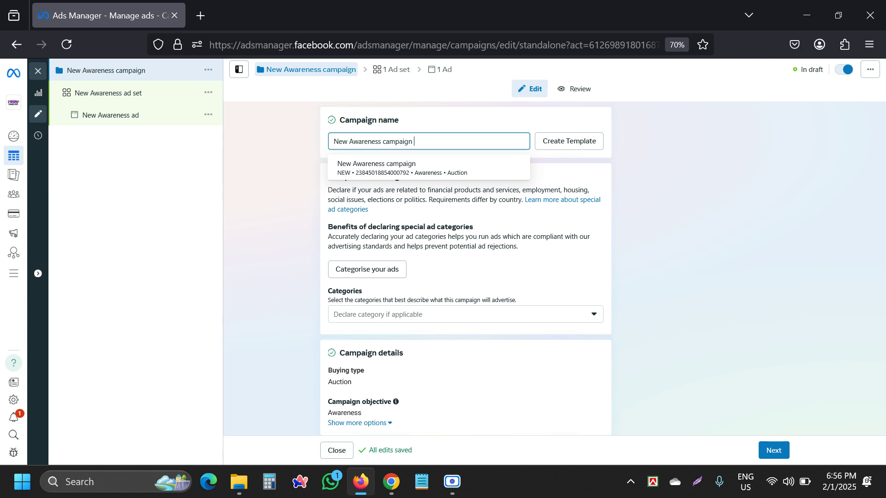
text(0)
key(Down)
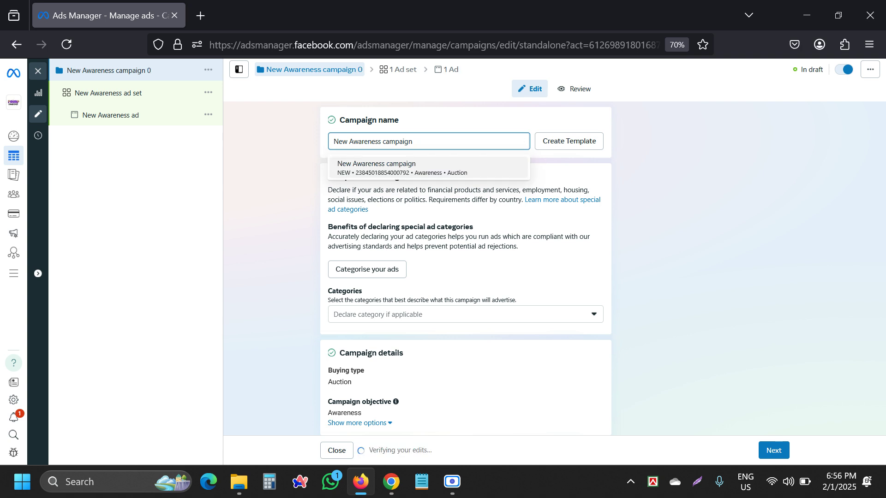
text(1)
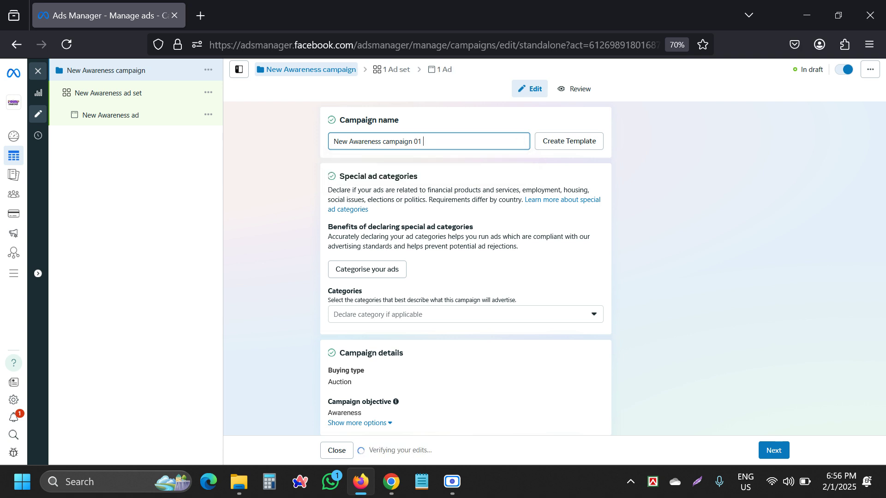
key(BackSpace)
key(BackSpace)
text(1)
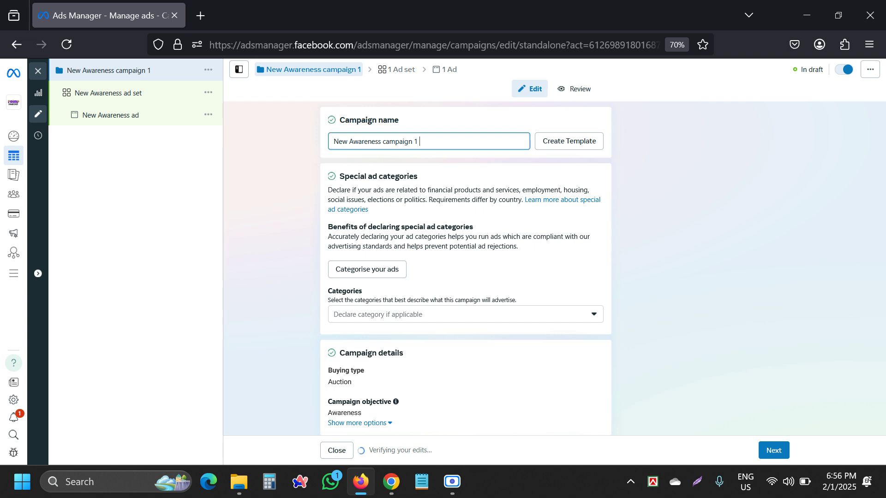
text( Feb)
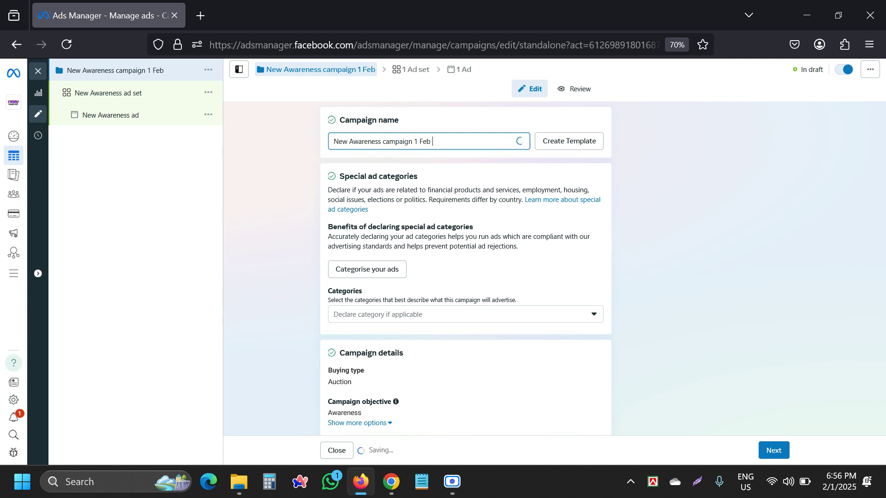
text( 2024)
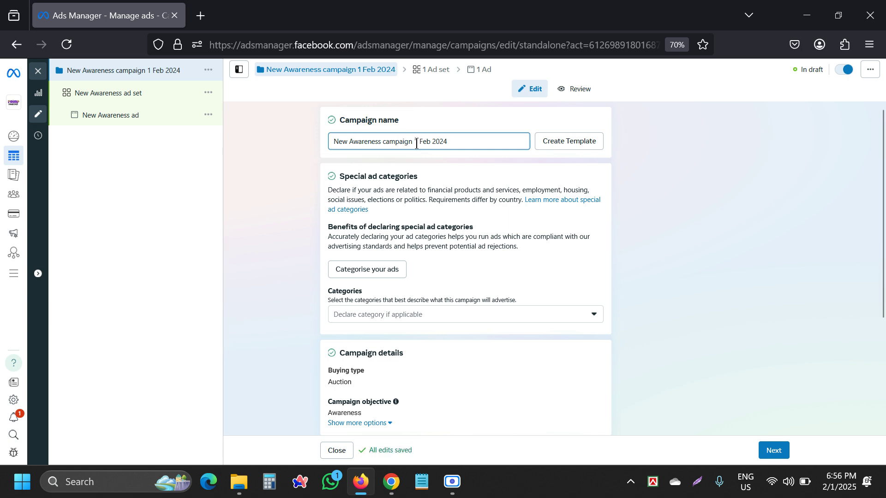
text(0)
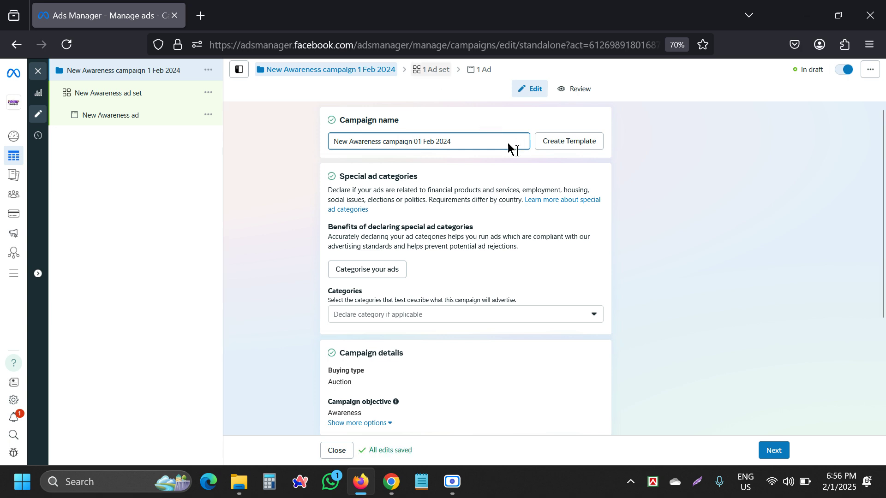
click(698, 203)
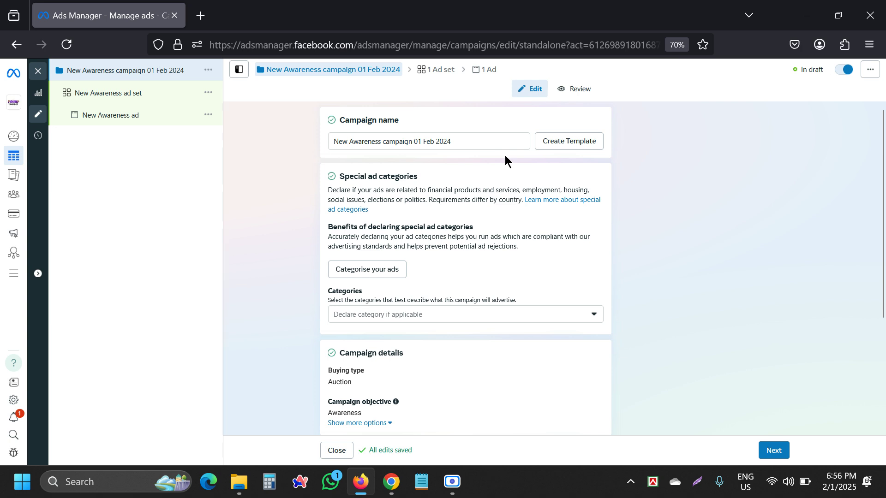
Step: Change the year at the end of the campaign name to 2025
click(451, 145)
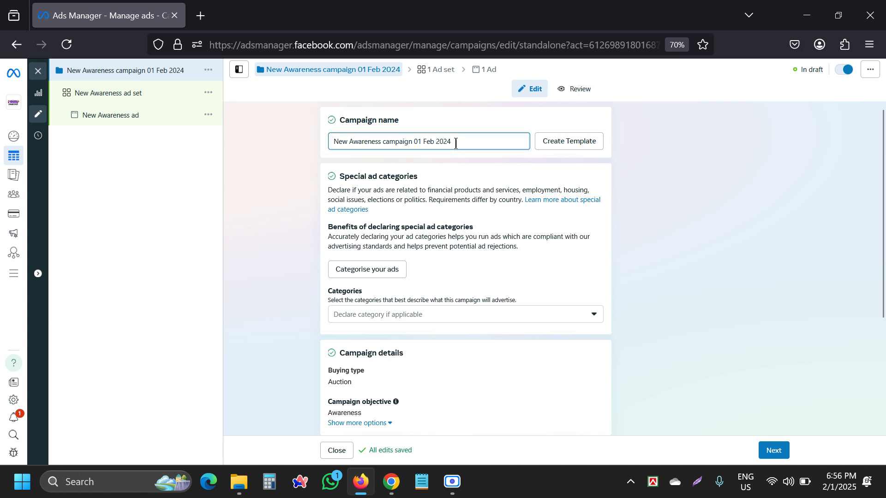
key(BackSpace)
text(5)
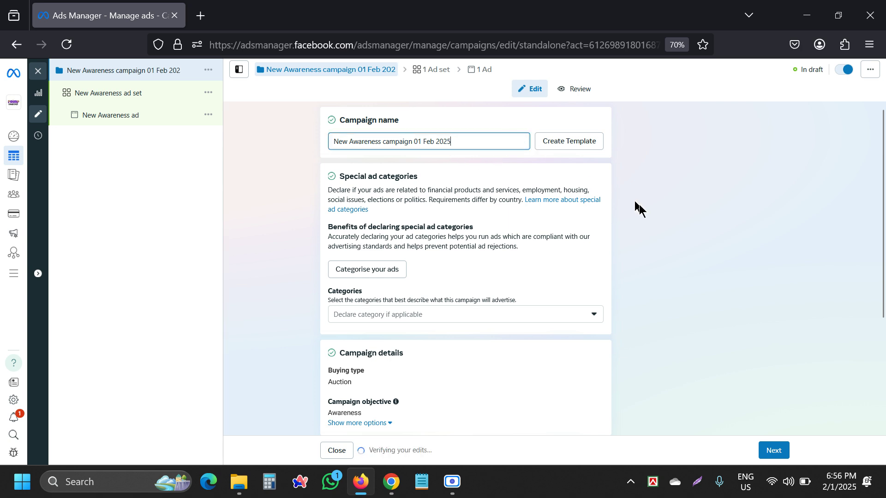
click(639, 204)
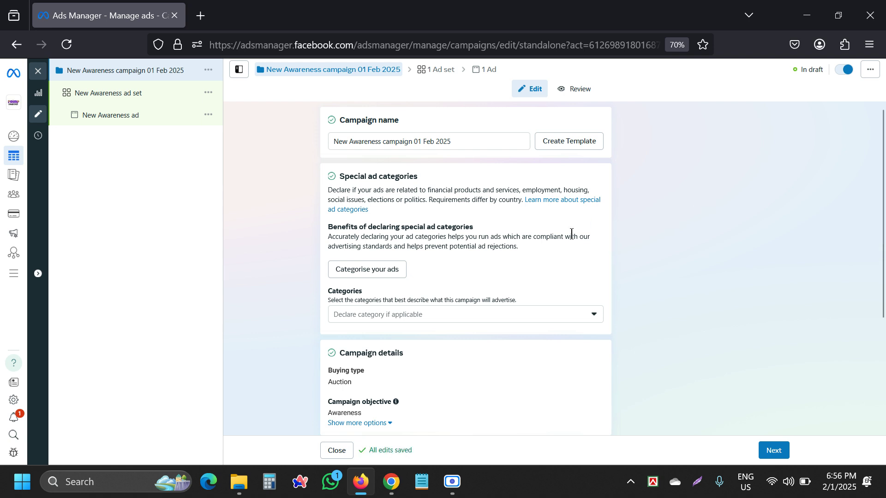
drag(452, 142, 414, 149)
click(688, 161)
click(340, 142)
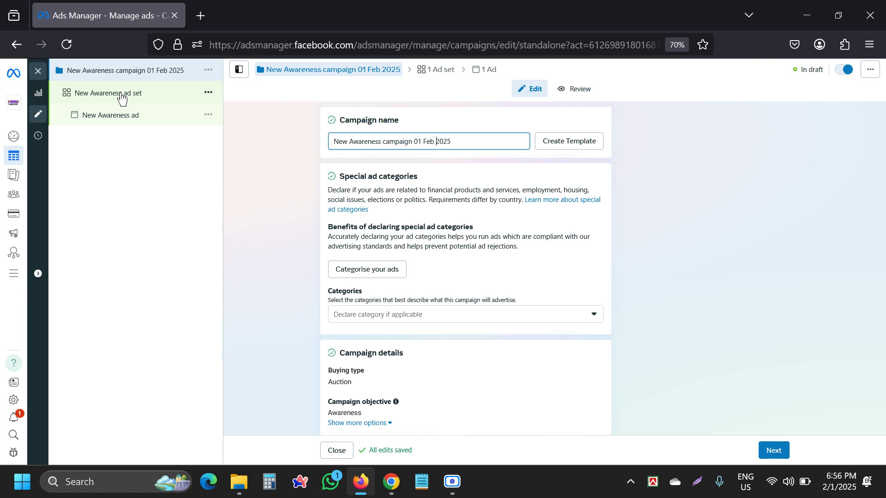
Step: Open the campaign's New Awareness ad set and review its settings down to the budget and schedule
scroll(442, 261, down, 3)
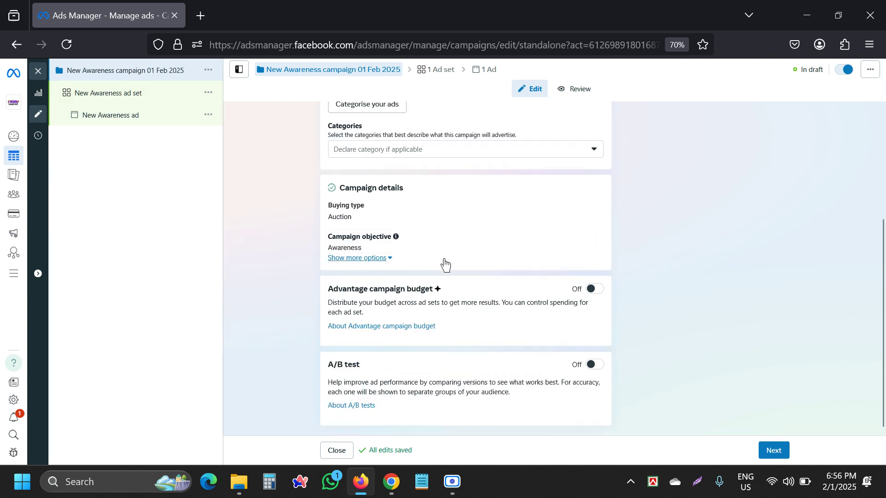
click(85, 97)
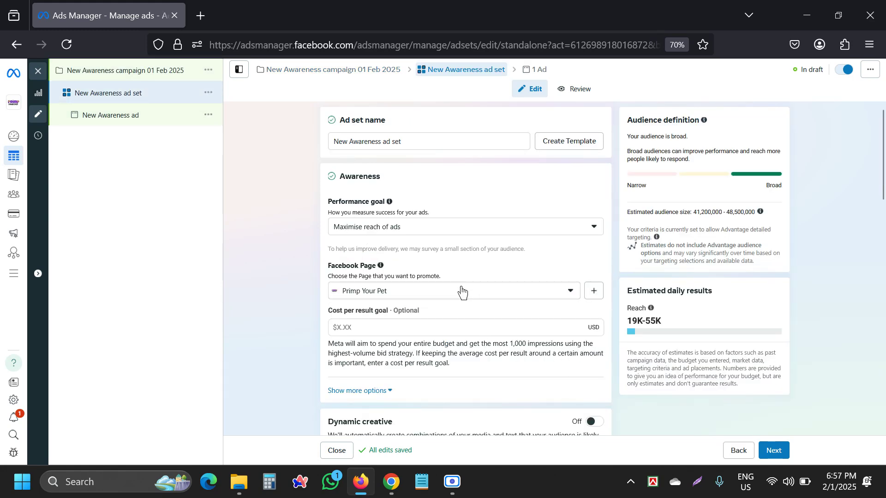
scroll(438, 266, down, 4)
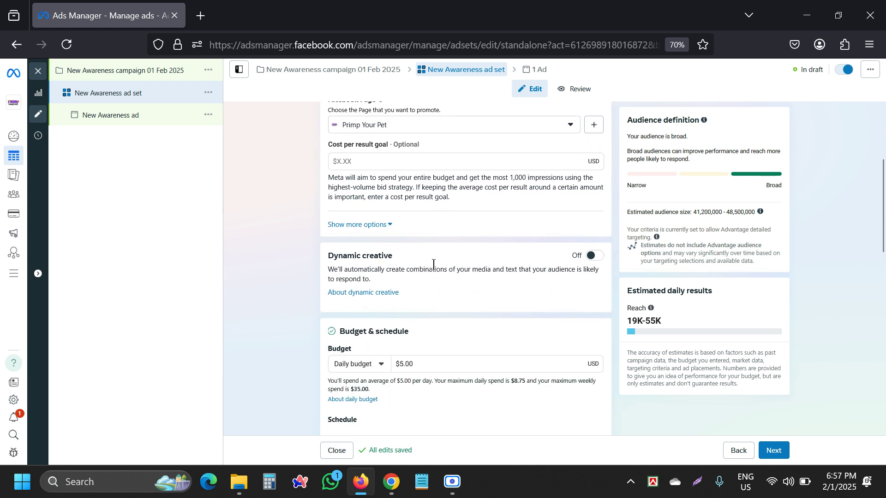
scroll(433, 264, up, 1)
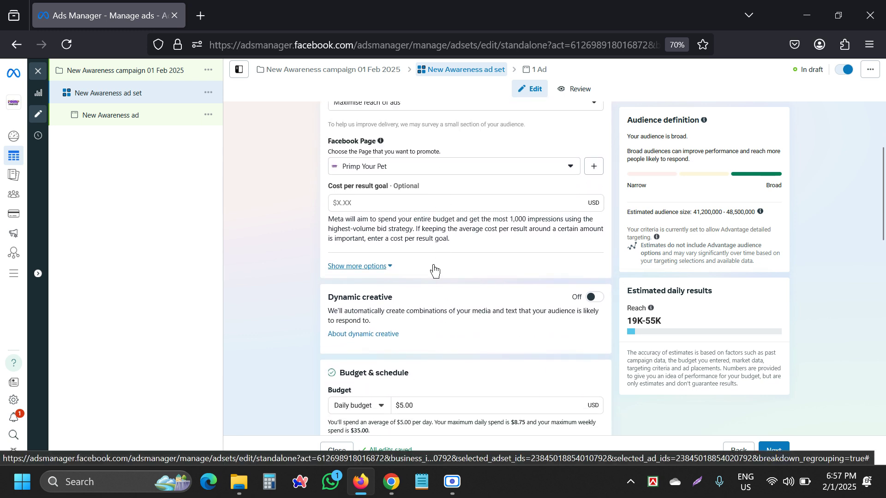
scroll(434, 265, down, 3)
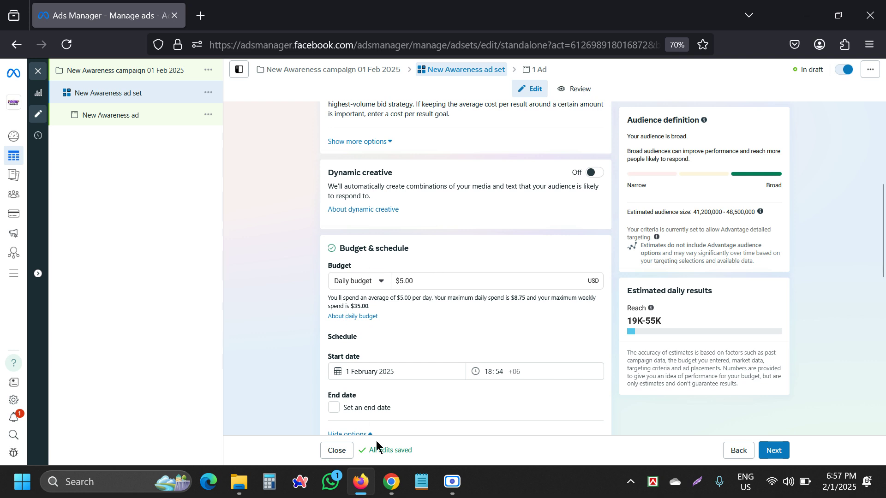
Step: Switch to the class notes in Chrome and find the diagram comparing campaigns with and without Campaign Budget Optimization
click(342, 443)
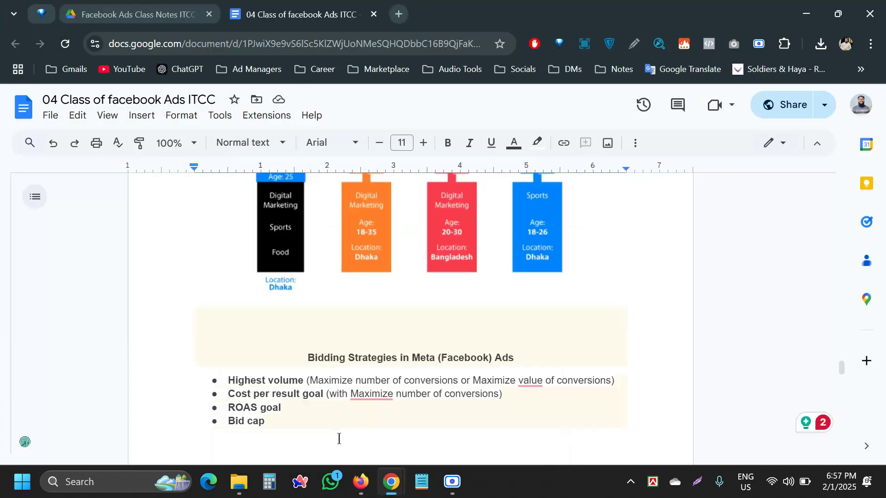
scroll(427, 350, up, 2)
scroll(428, 352, down, 5)
scroll(428, 352, down, 2)
scroll(428, 352, up, 10)
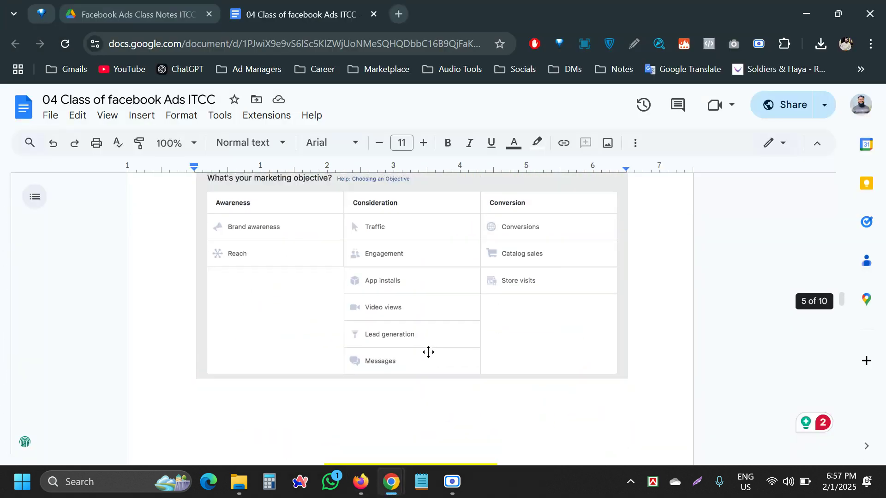
scroll(429, 353, down, 5)
scroll(428, 353, up, 15)
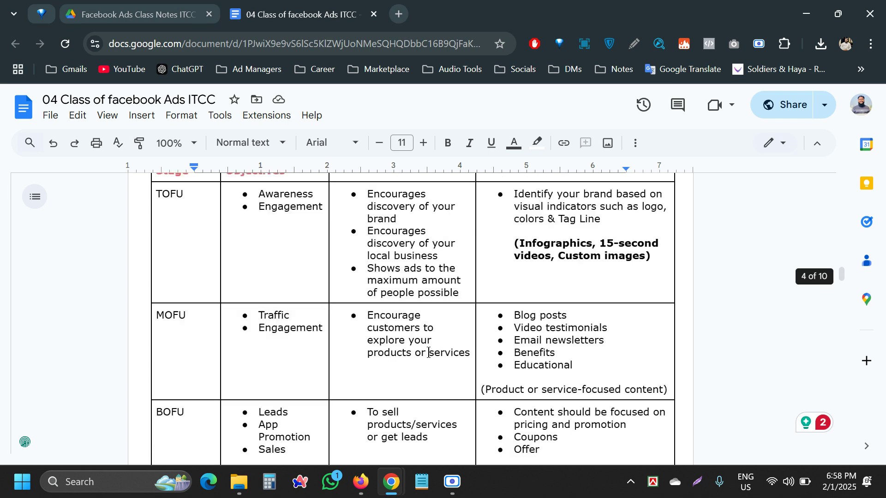
scroll(429, 353, down, 3)
scroll(428, 351, up, 6)
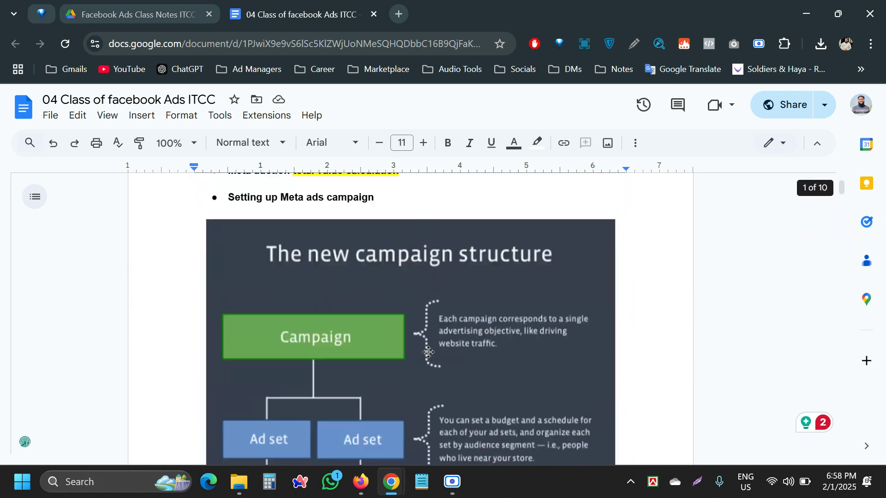
scroll(428, 353, down, 7)
scroll(428, 352, down, 15)
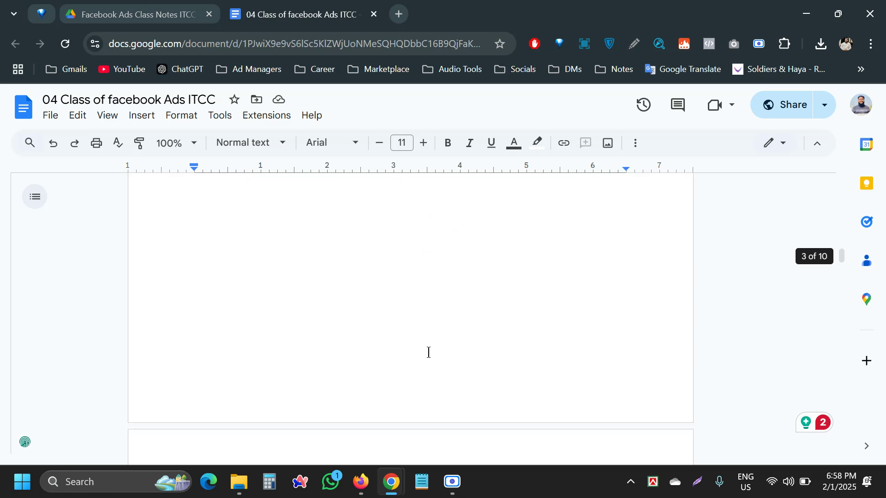
scroll(428, 353, down, 5)
scroll(429, 352, up, 2)
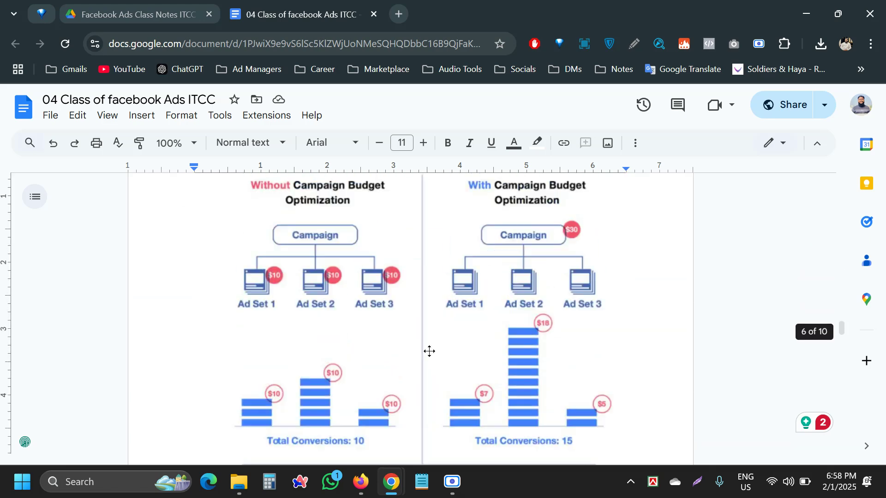
scroll(429, 351, down, 1)
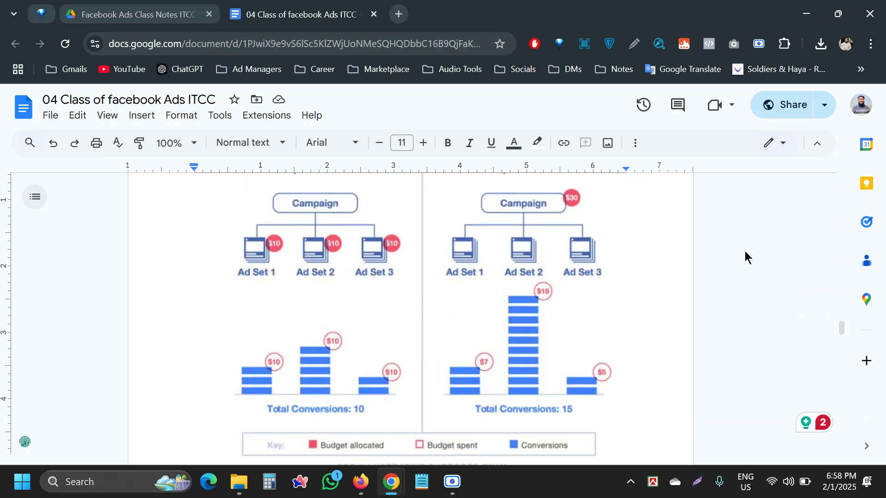